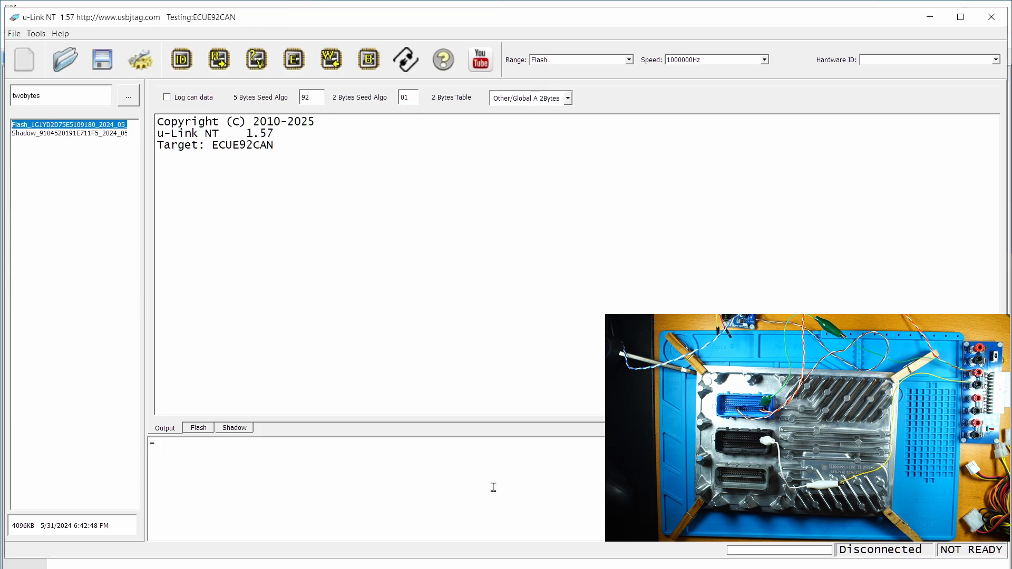
- Run CONFIGSHOW and scroll through the ECUE92CAN configuration XML with GMLanMPC5XXX settings
type("CONFIGSHOW")
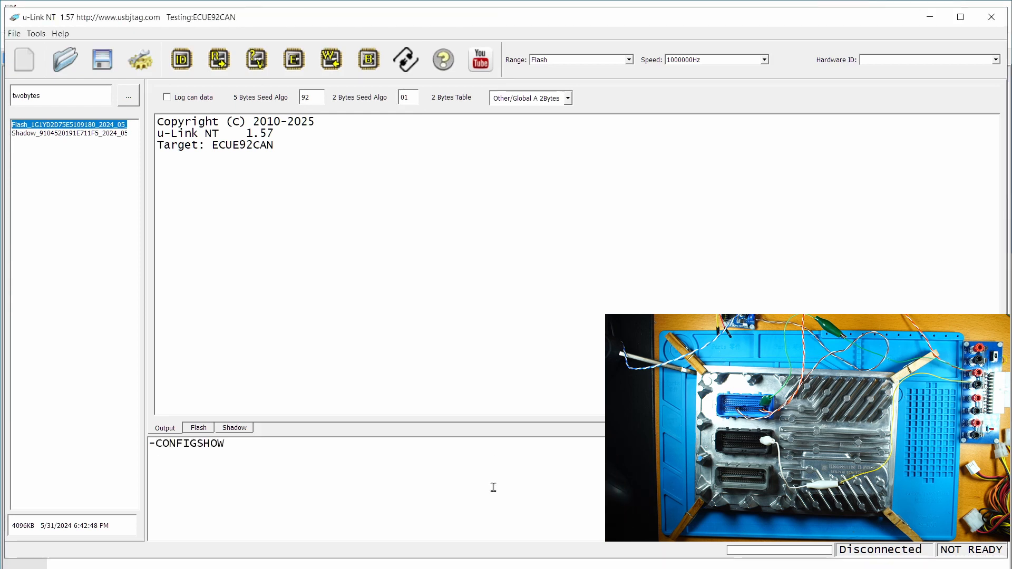
key("Return")
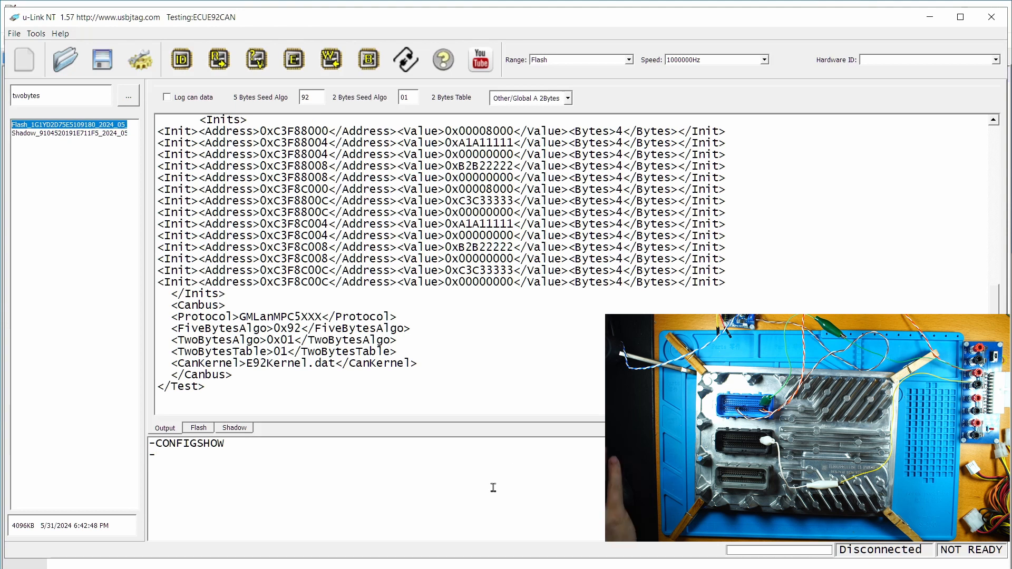
scroll(564, 286, "up", 15)
scroll(255, 196, "down", 15)
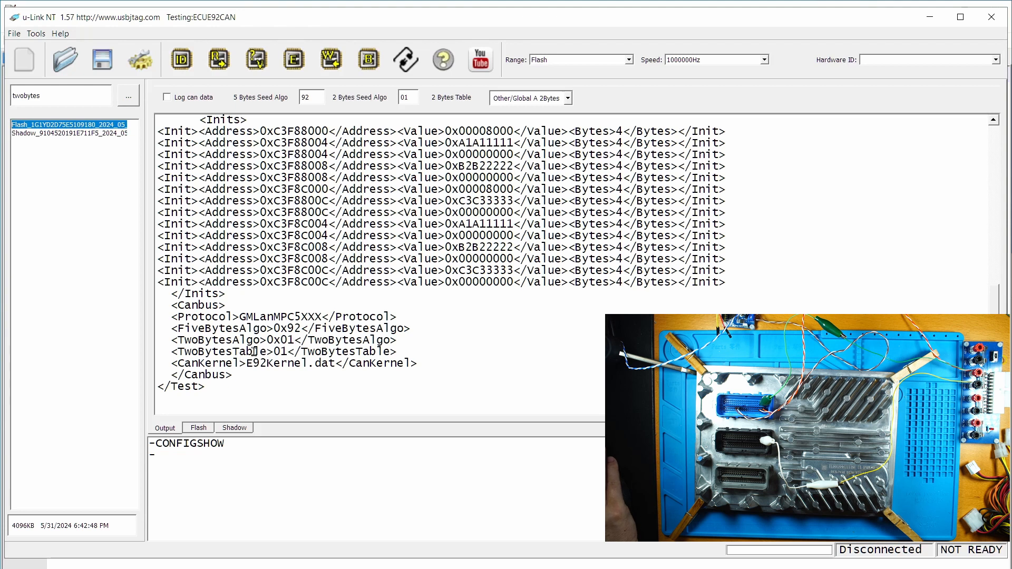
- Keep the Other/Global A 2Bytes seed table, clear the output window, and enable Log can data
left_click(567, 97)
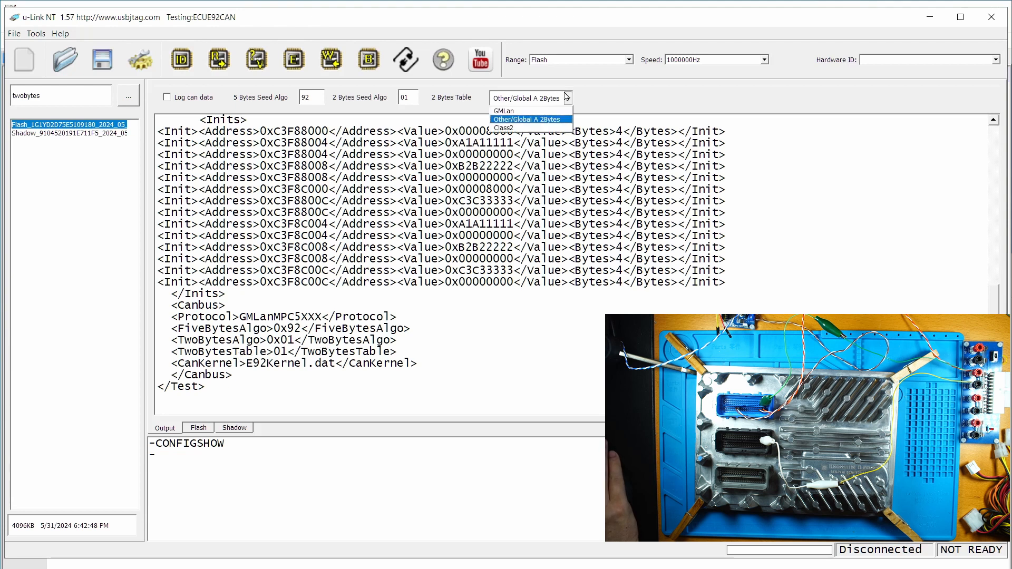
left_click(531, 119)
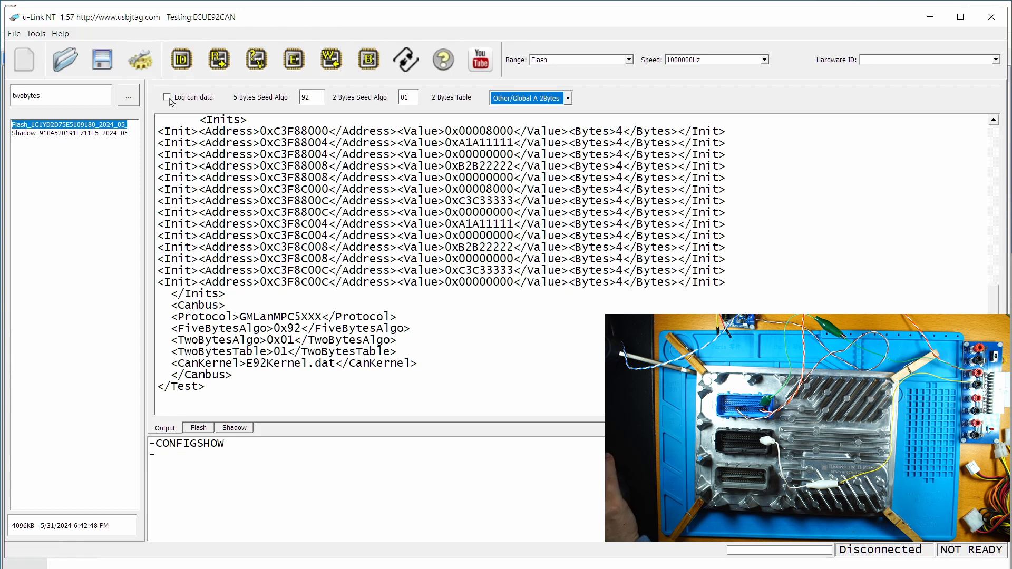
left_click(23, 59)
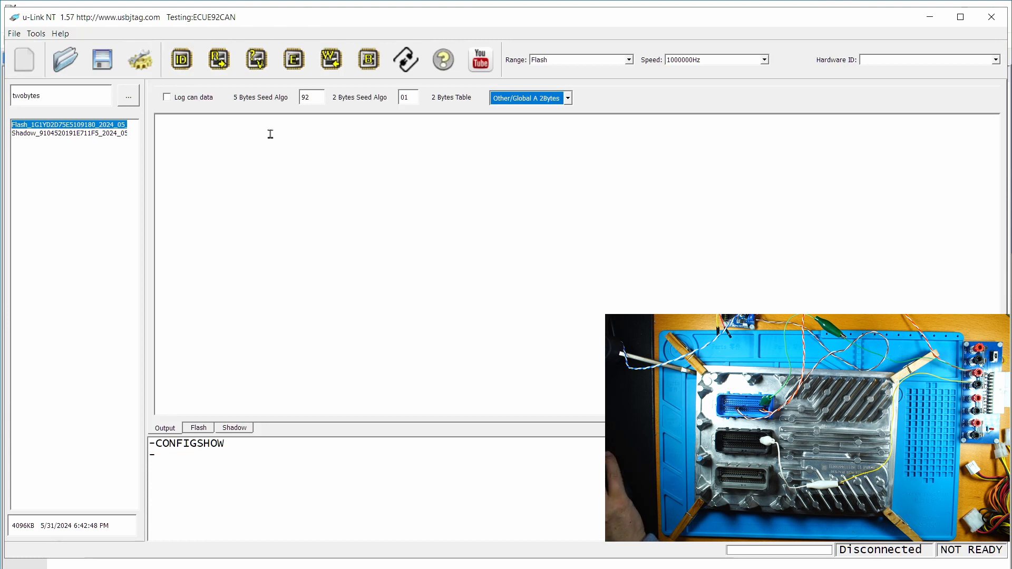
left_click(176, 99)
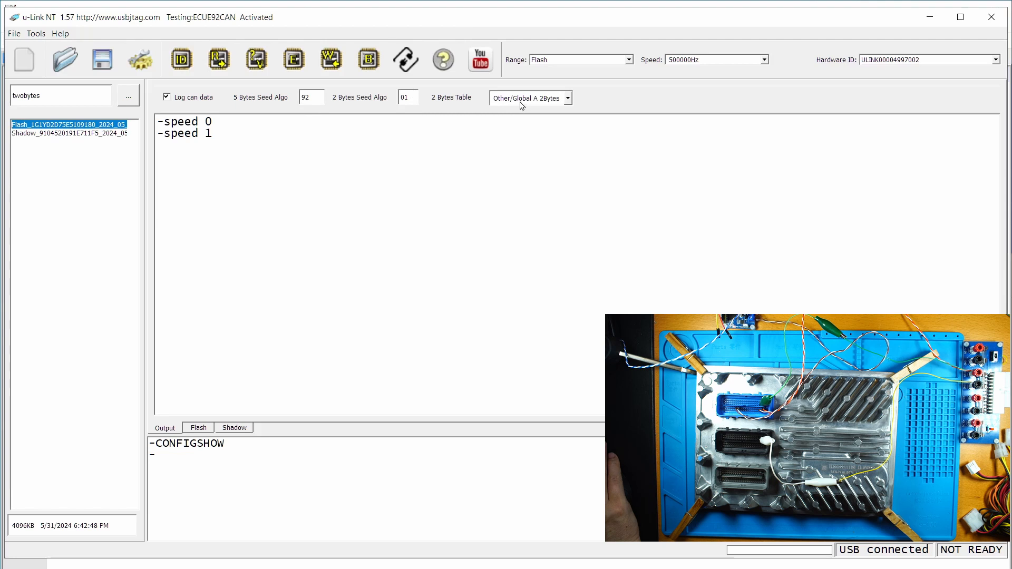
- Run Detect Chip (ID) to identify the E92 MCU (ID 5674, Version 2.0) over CAN
left_click(189, 64)
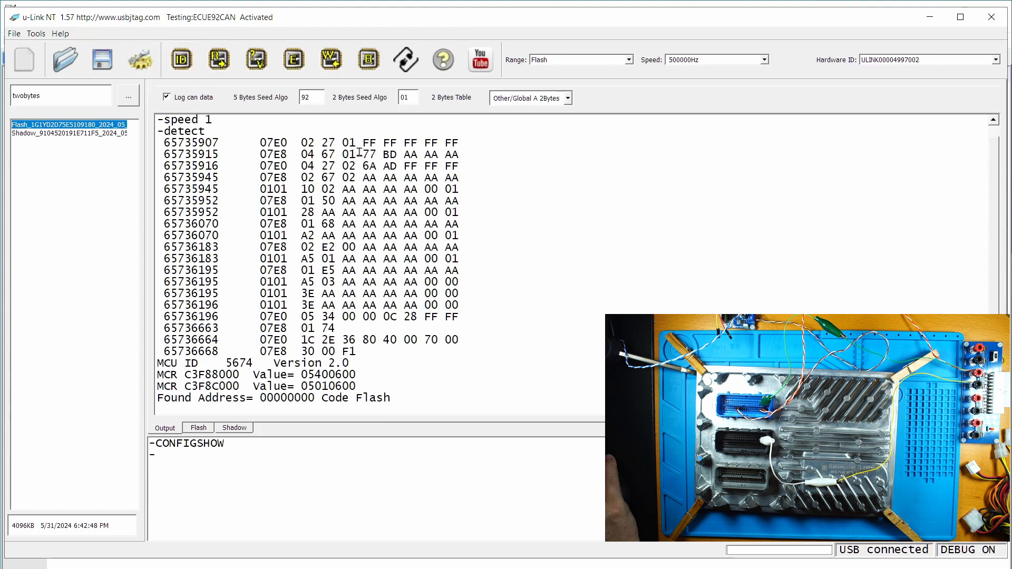
left_click_drag(359, 153, 404, 161)
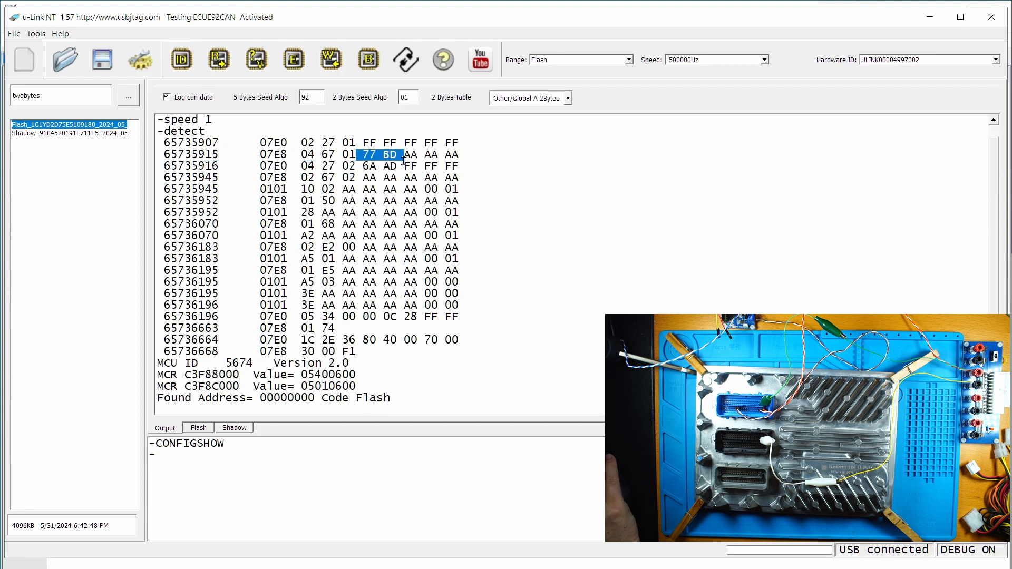
left_click(363, 166)
left_click_drag(361, 165, 409, 161)
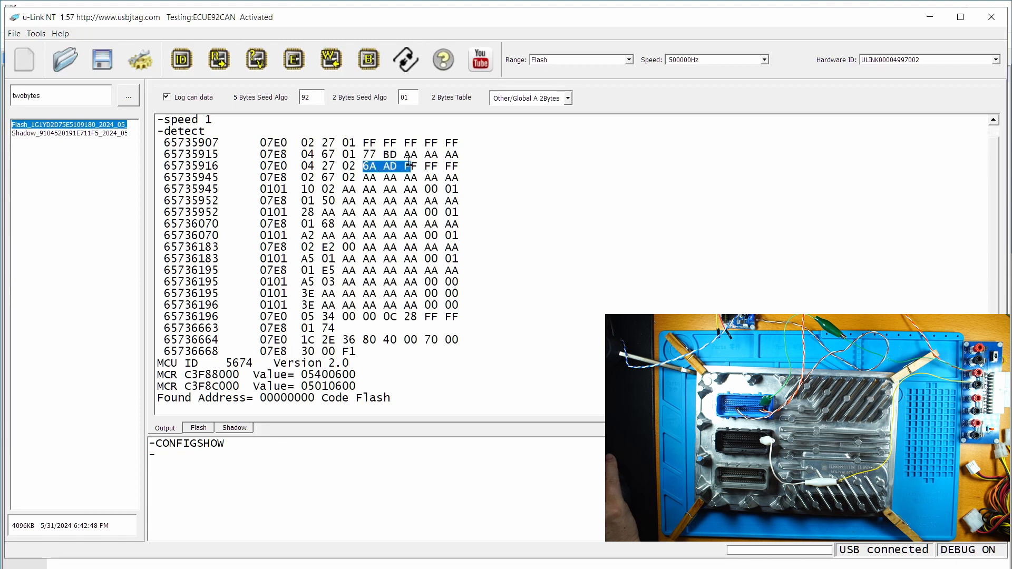
left_click(523, 180)
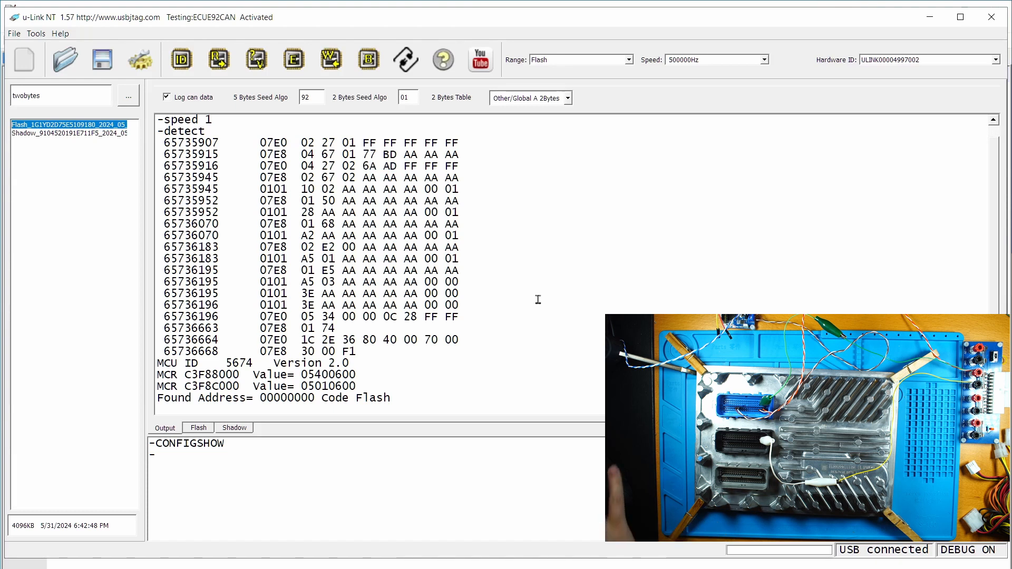
- Set the working folder to E92\video
left_click(128, 94)
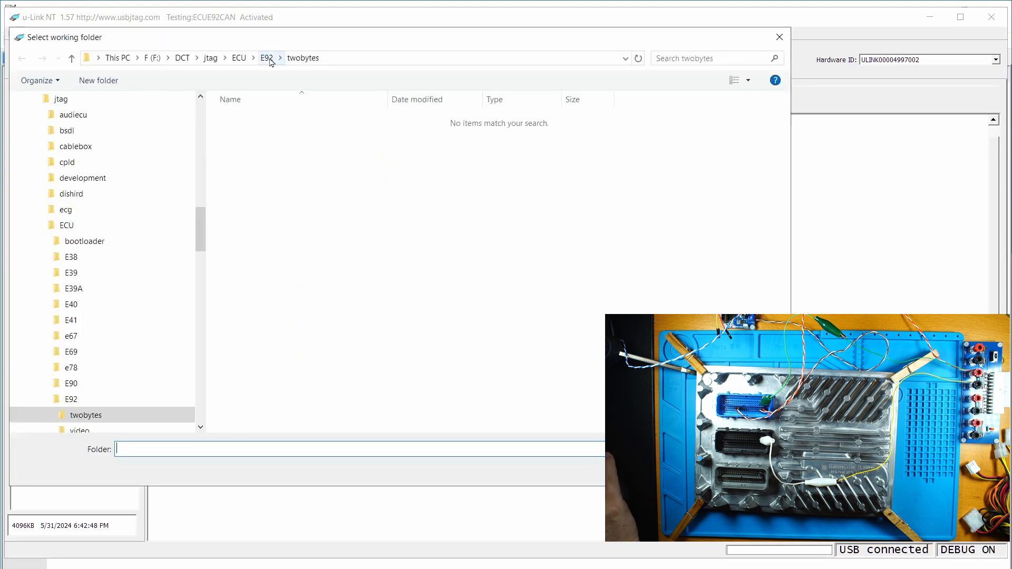
left_click(266, 58)
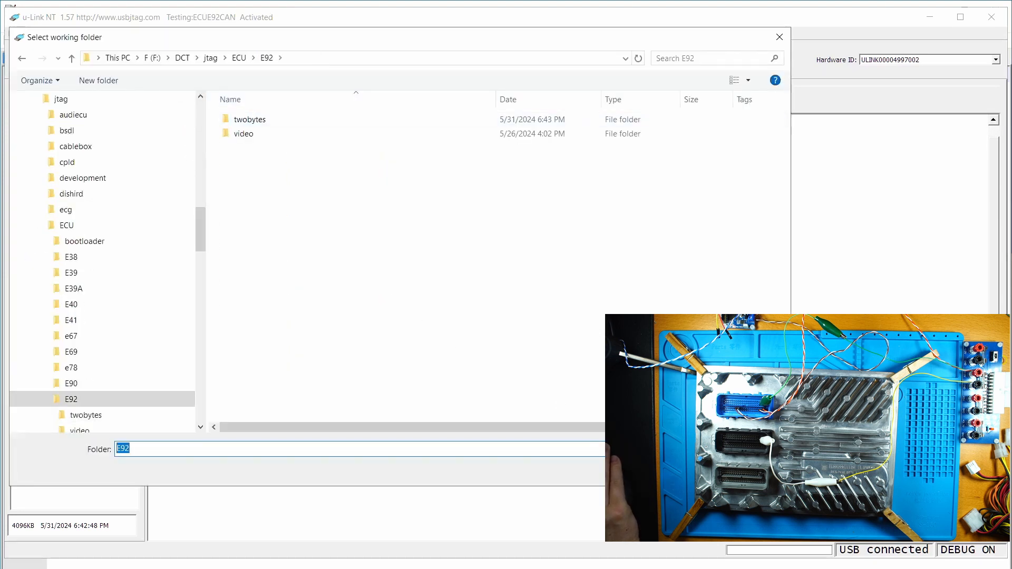
left_click(235, 134)
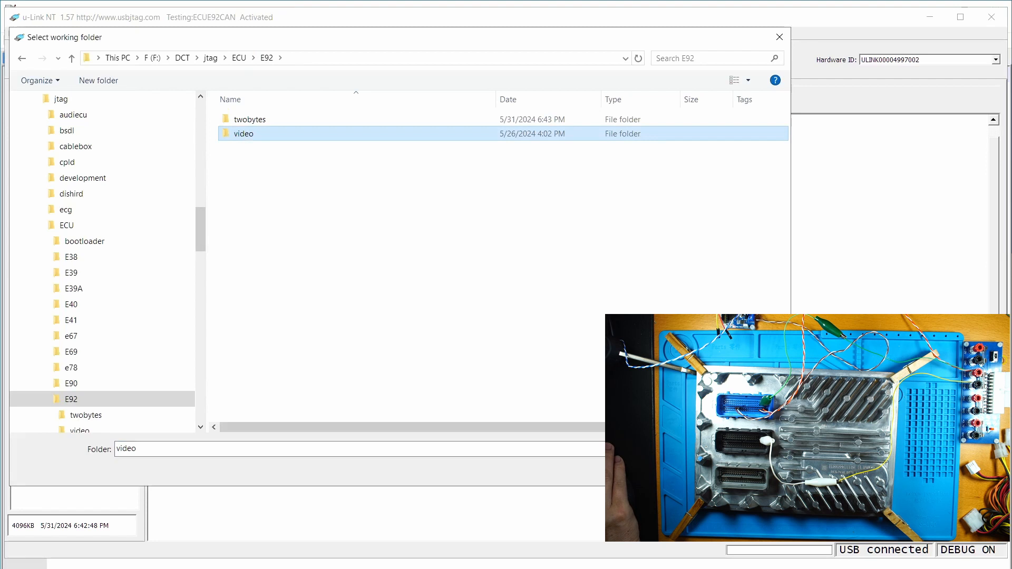
left_click(686, 470)
left_click(205, 428)
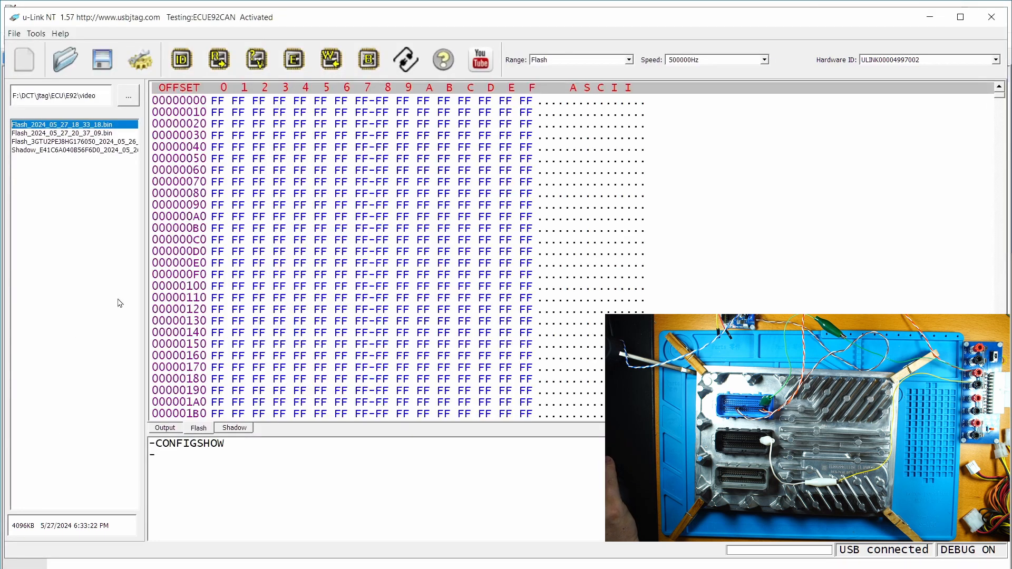
left_click(82, 143)
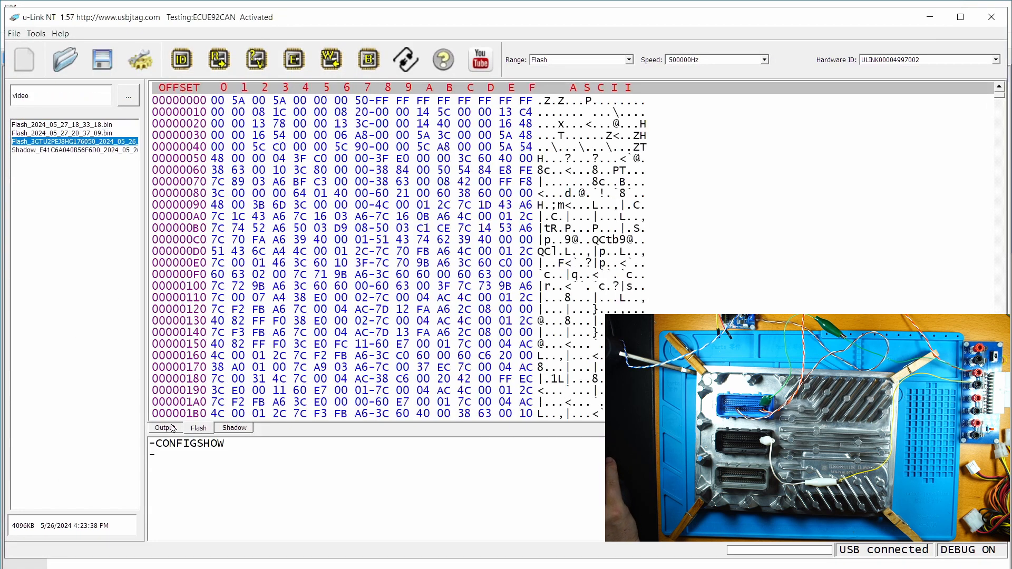
left_click(165, 428)
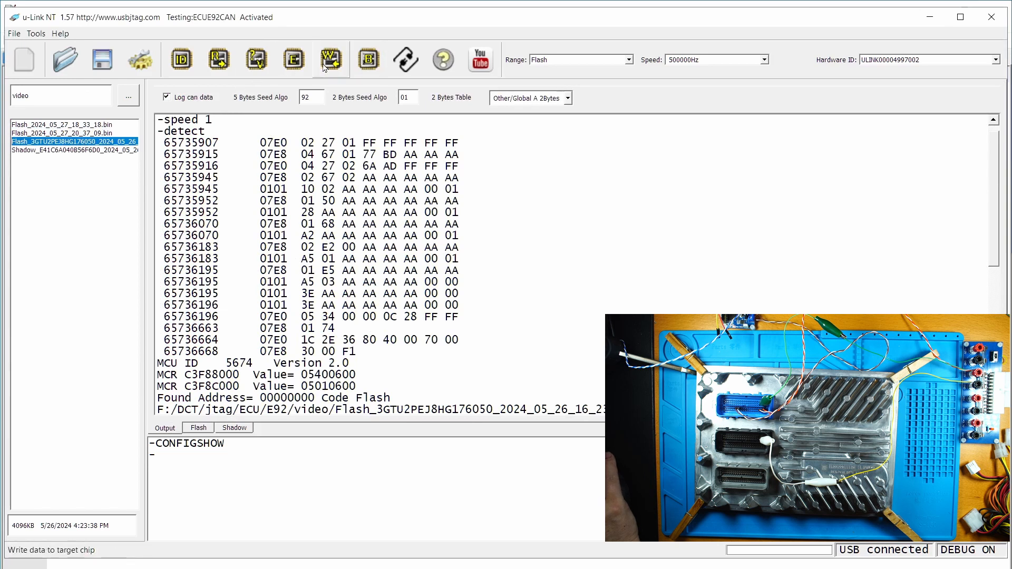
- Write the loaded flash file to the ECU, confirming the programming warning with Yes
left_click(364, 61)
left_click(475, 302)
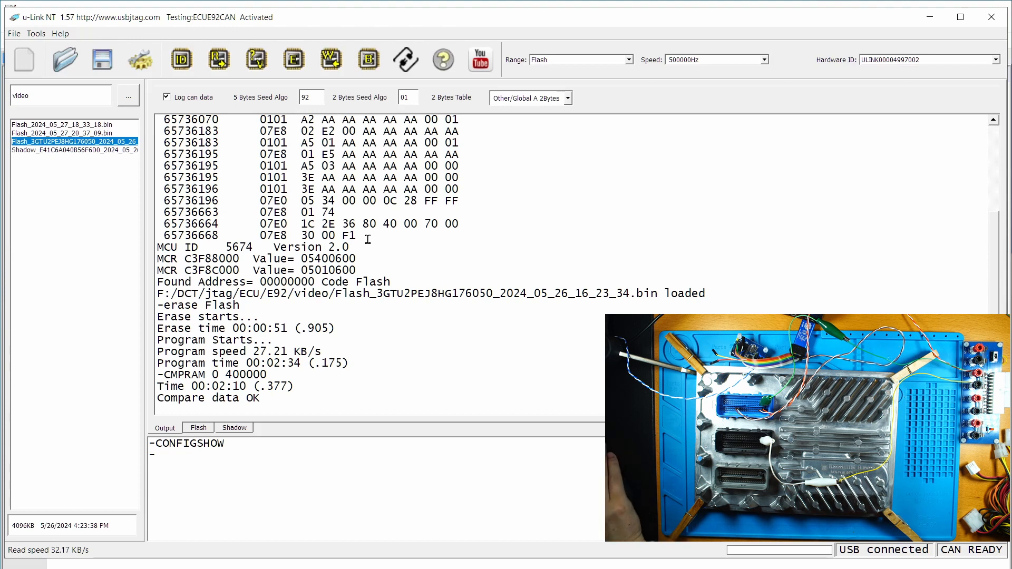
- Clear the output log and re-detect the chip to confirm MCU ID 5674 responds
left_click(28, 69)
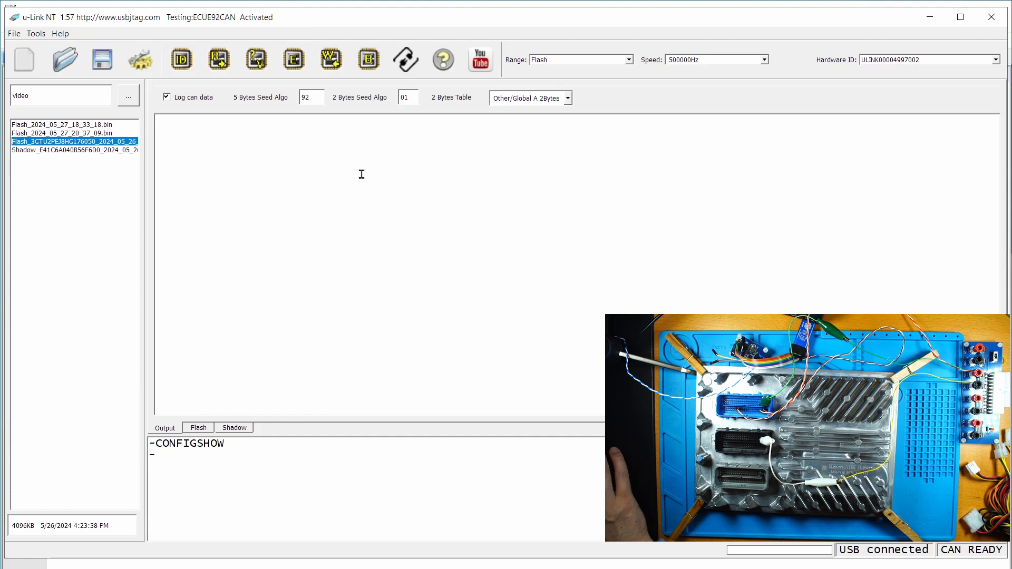
left_click(182, 60)
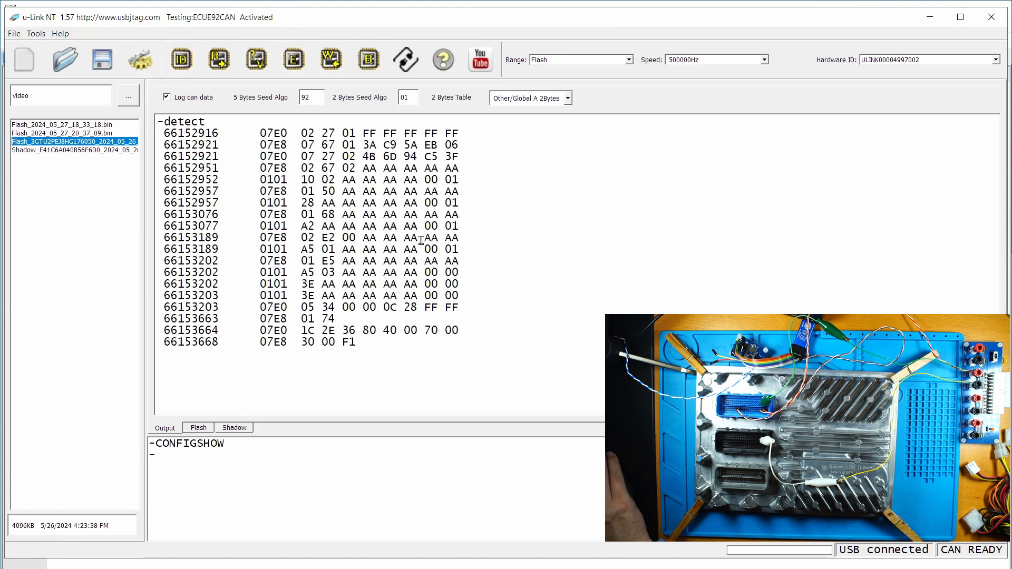
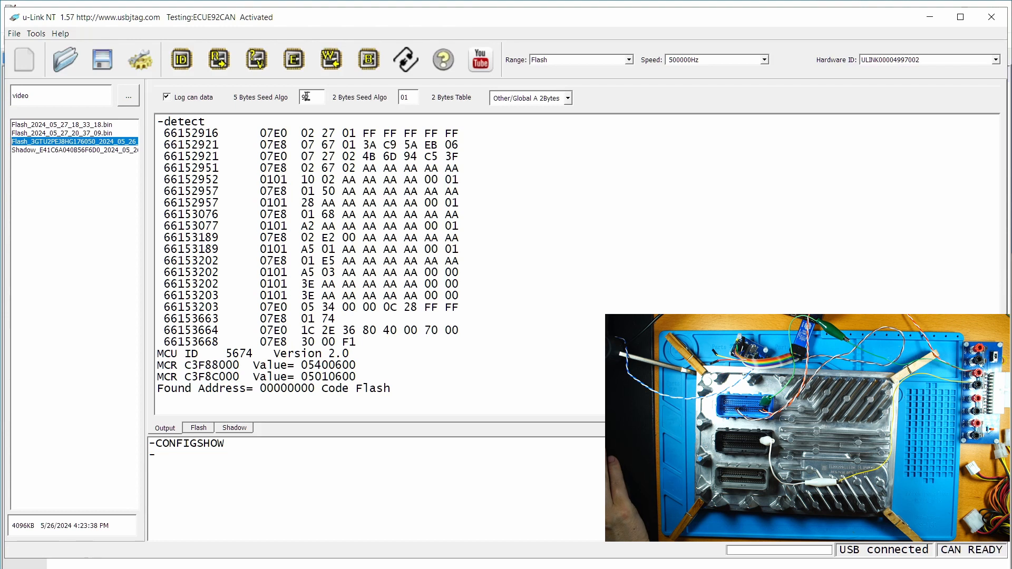
- Replace the 5 Bytes Seed Algo value 92 with 56
left_click_drag(317, 97, 294, 100)
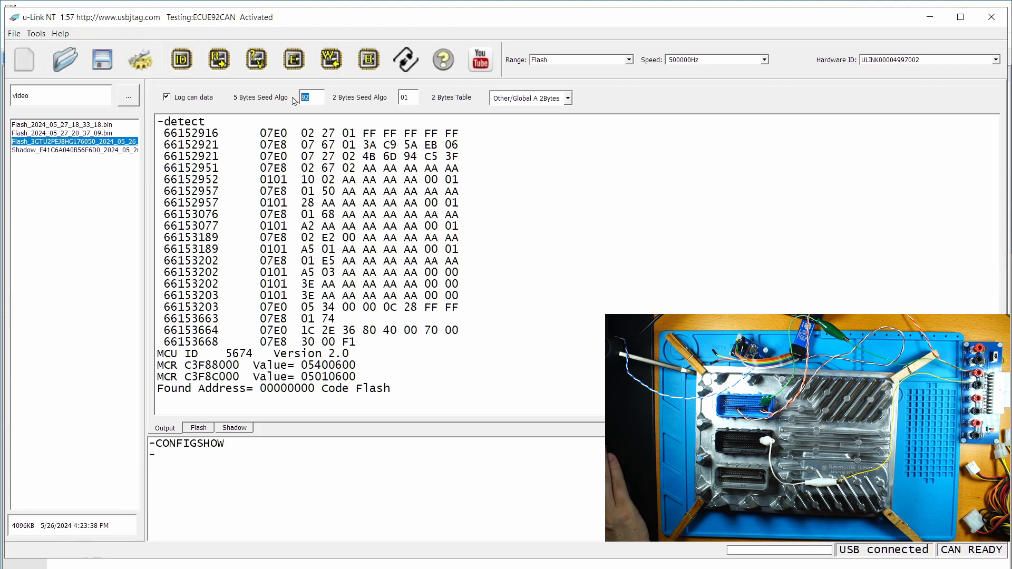
type("56")
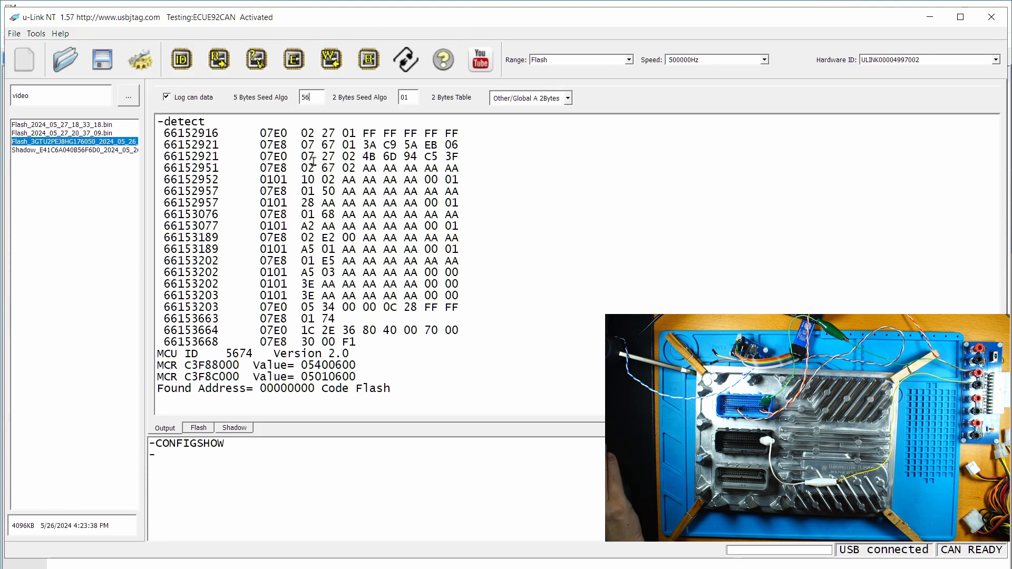
- Rerun chip detection, which the ECU rejects with 7F 27 35, then enter SCANALGO in the console
left_click(182, 59)
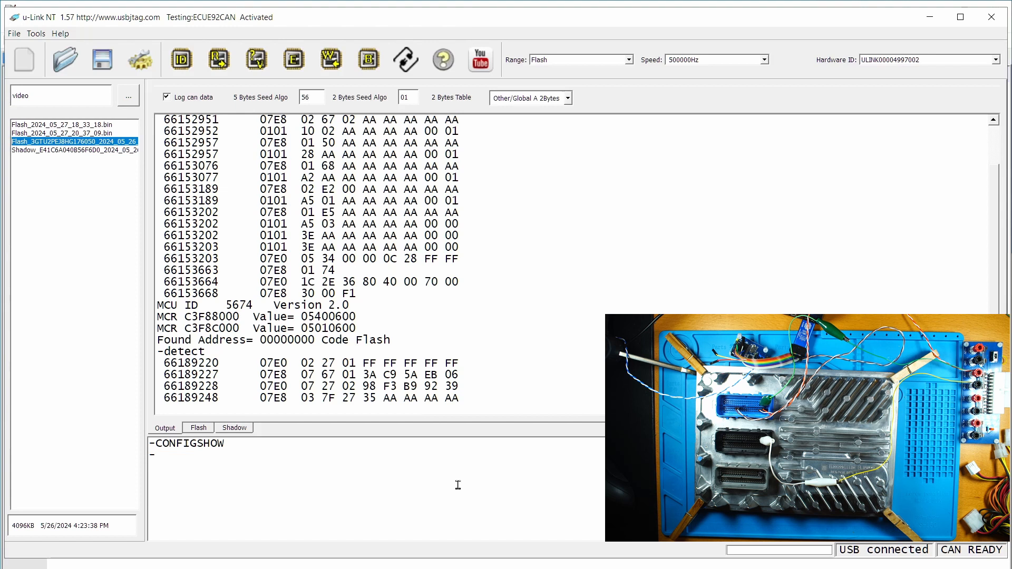
type("SCN")
key("BackSpace")
type("ANALGO 80")
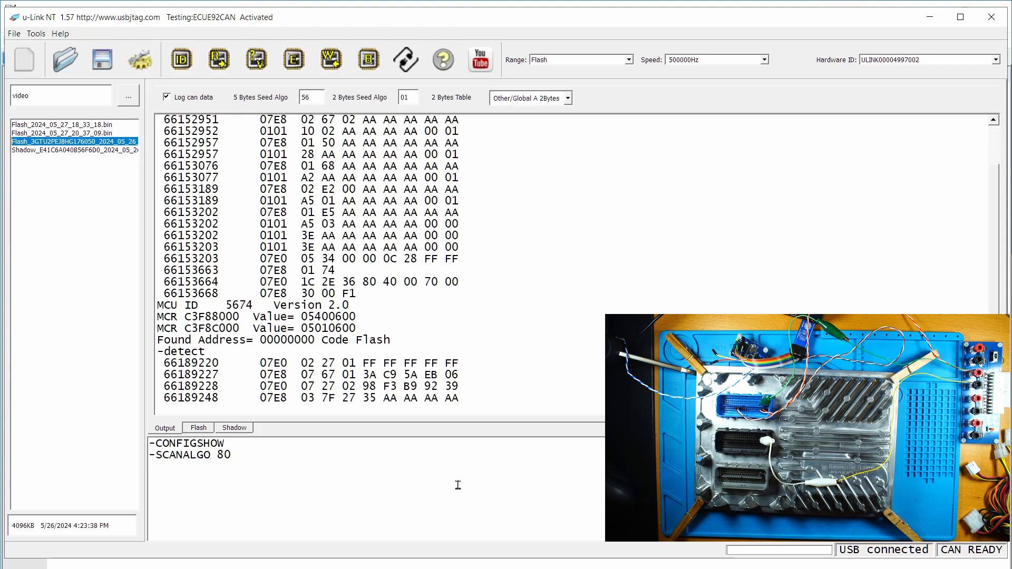
- Execute -SCANALGO 80 so the log shows 'Try Algo 80' and a new seed-key exchange
key("Return")
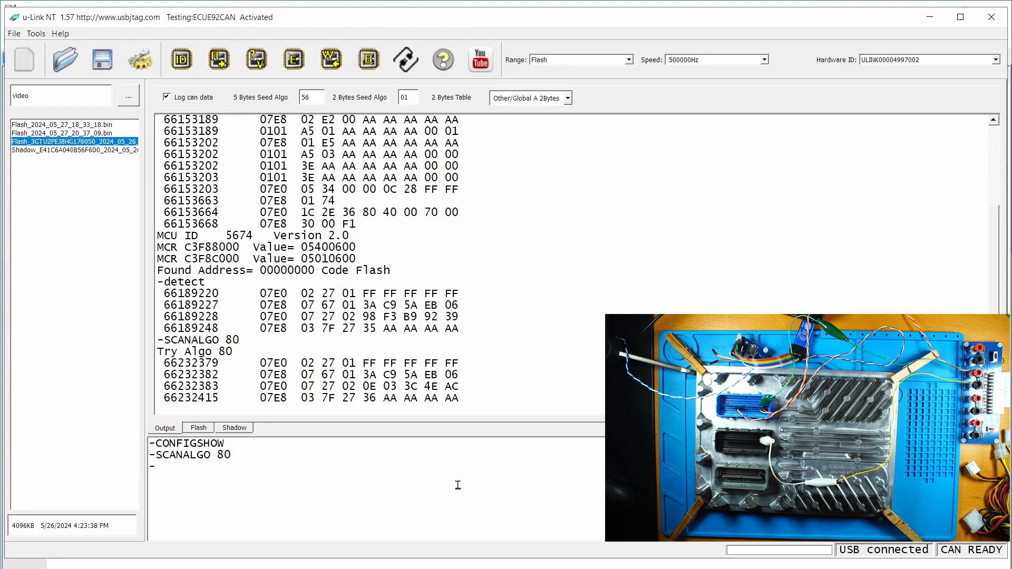
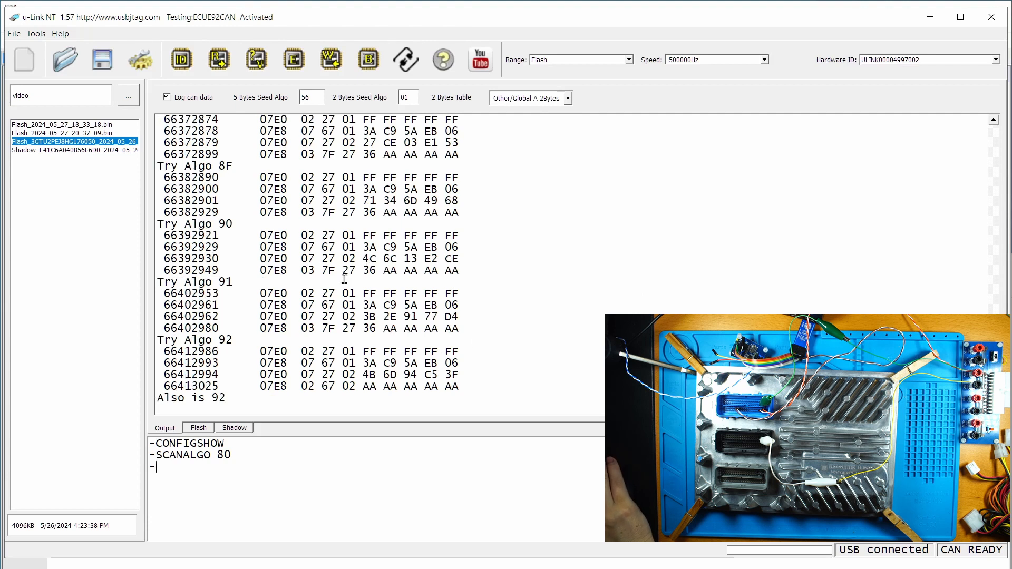
- Mark the working algorithm 92 in the log and begin replacing the 5-byte seed algorithm value 56
left_click_drag(212, 396, 227, 396)
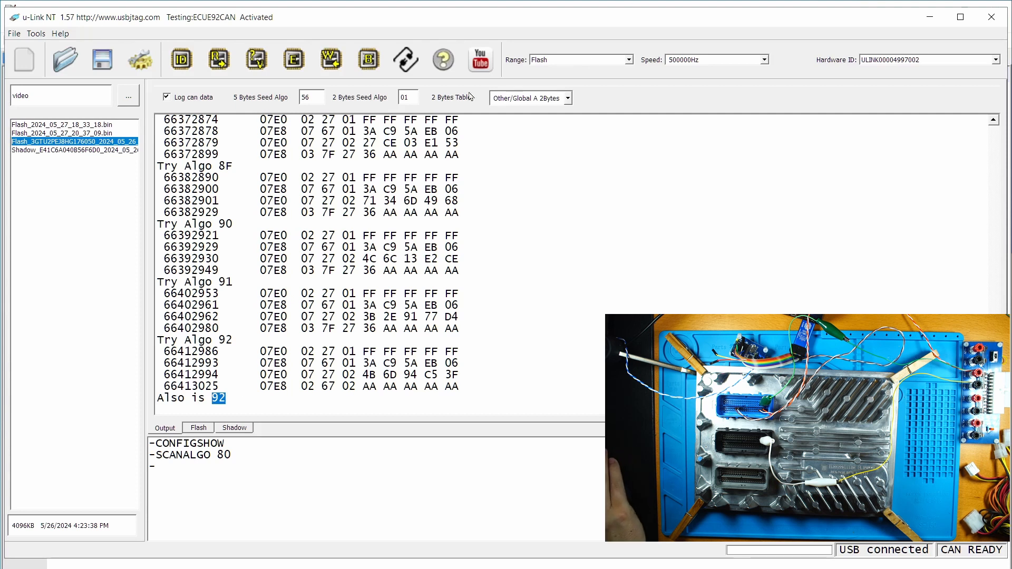
left_click(313, 99)
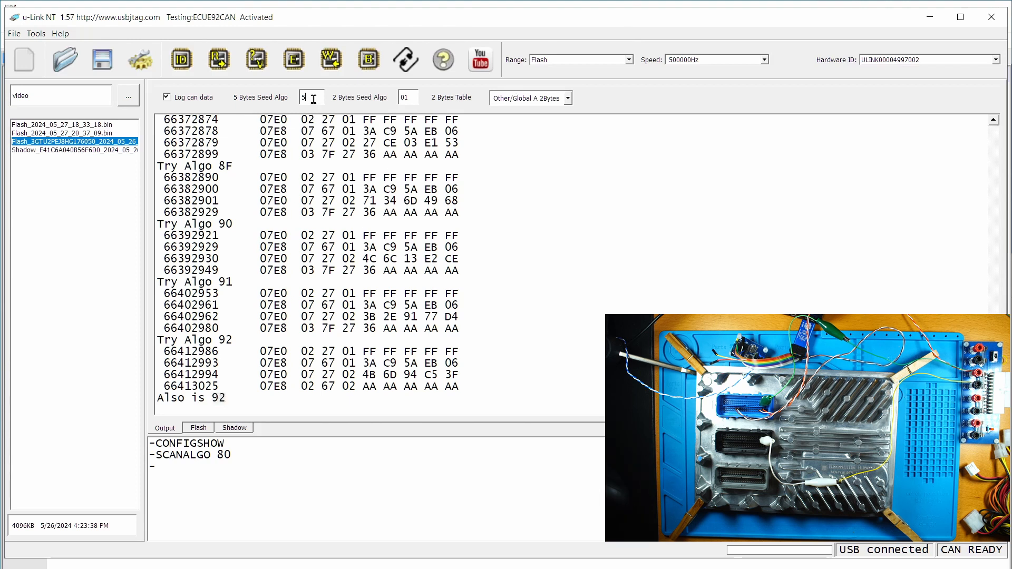
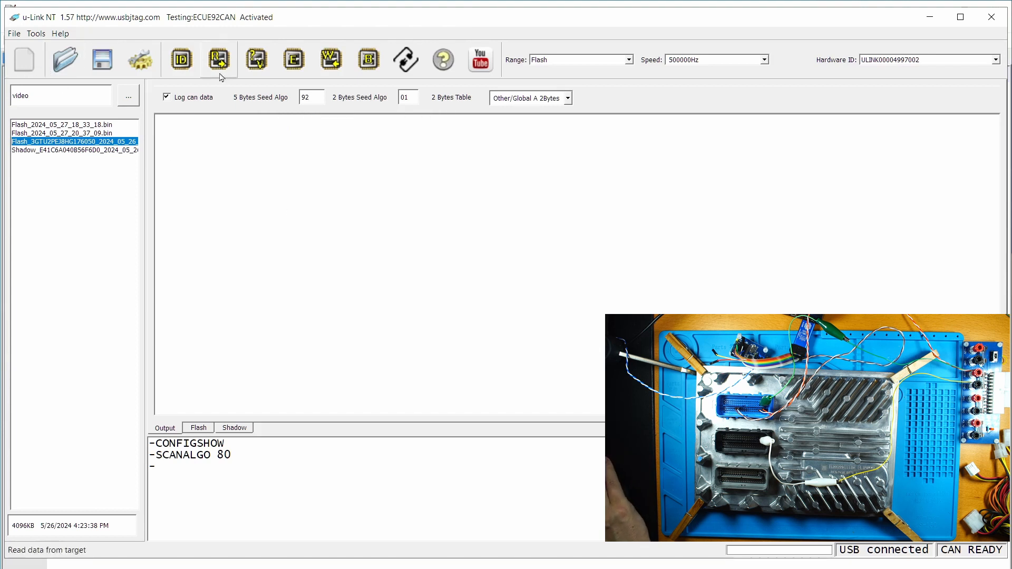
- Detect the connected ECU over CAN with 5-byte seed algo 92, reporting MCU ID 5674
left_click(181, 68)
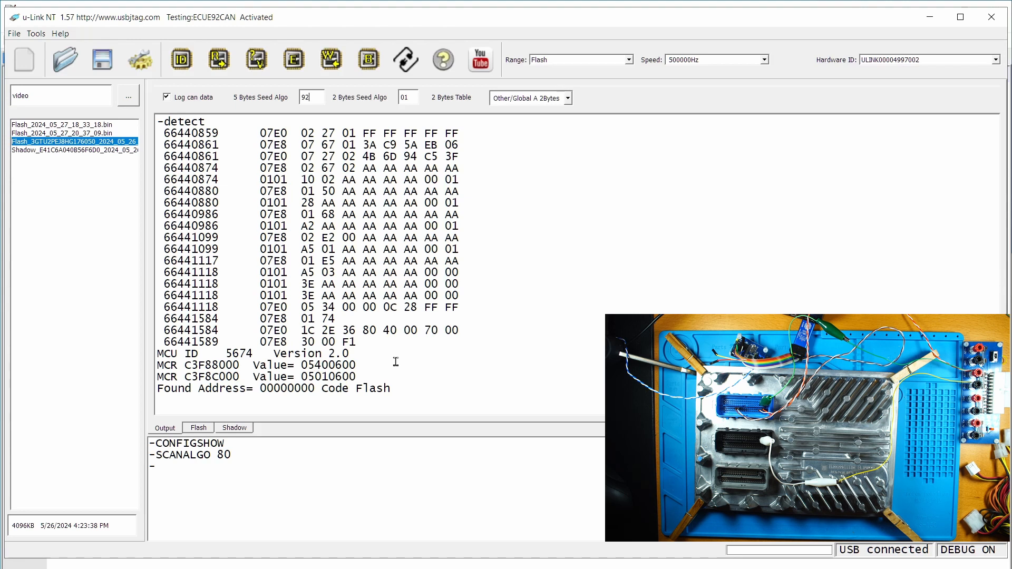
- Set the CAN target to ECUE38CAN and run -CONFIGSHOW to list its configuration XML
left_click(150, 73)
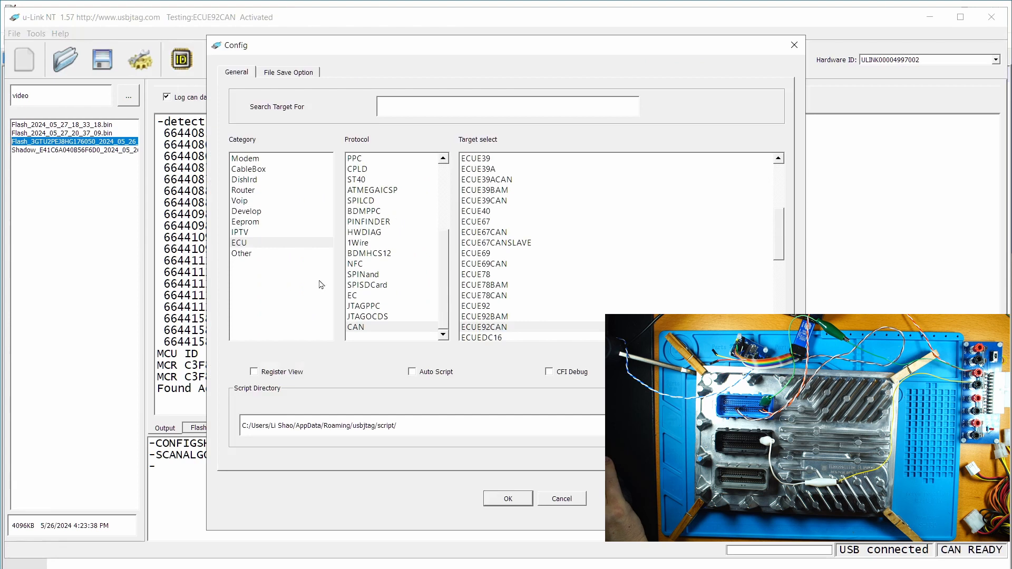
left_click(364, 327)
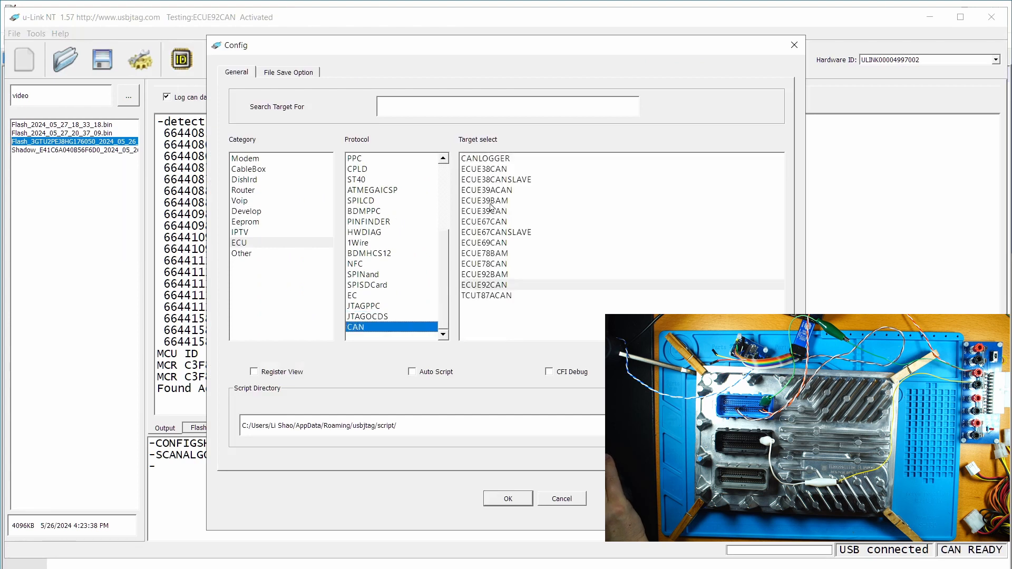
left_click(492, 171)
left_click(500, 498)
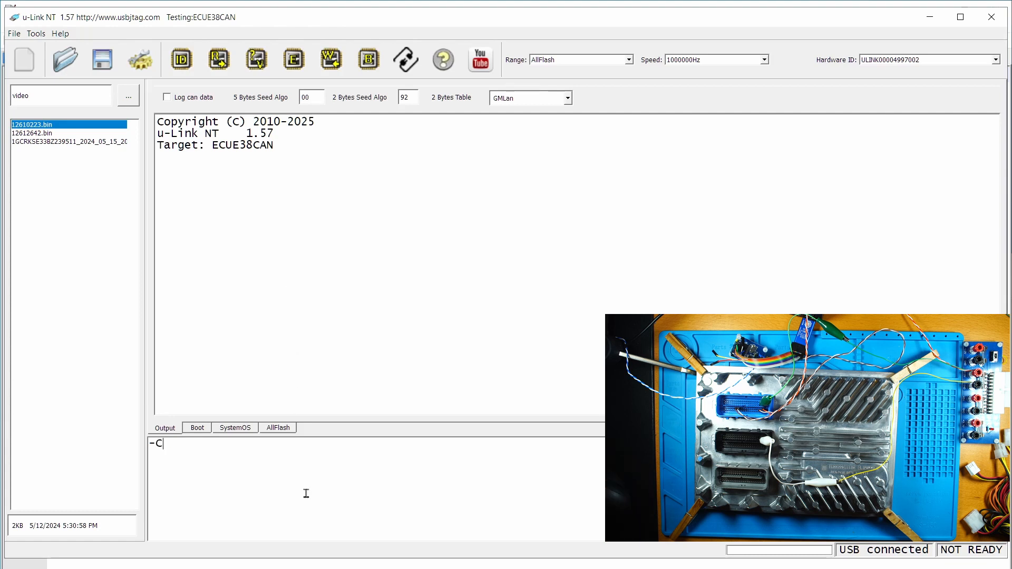
type("ONFIGSHOW")
key("Return")
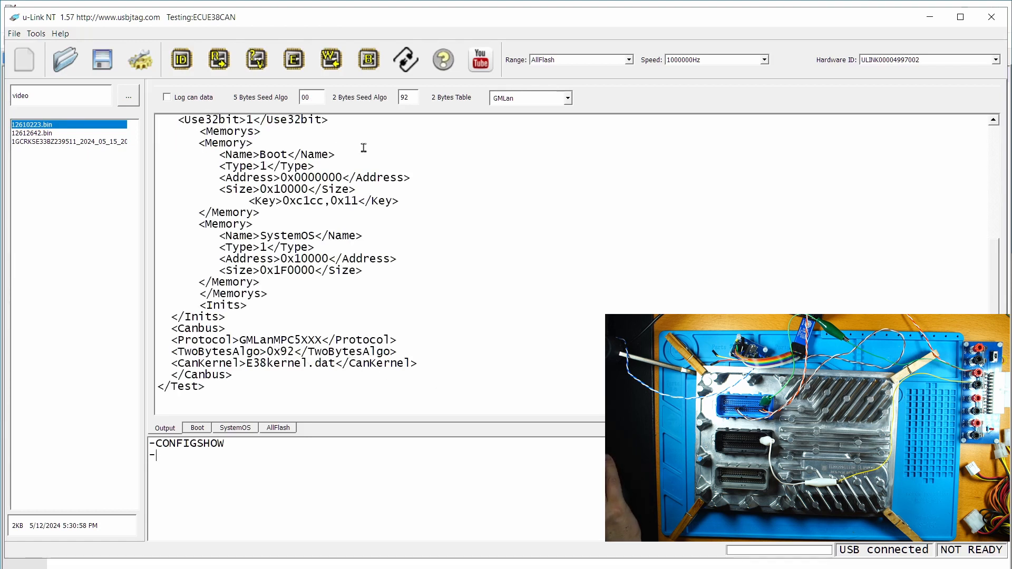
- Set the CAN target to ECUE38CANSLAVE
left_click(140, 59)
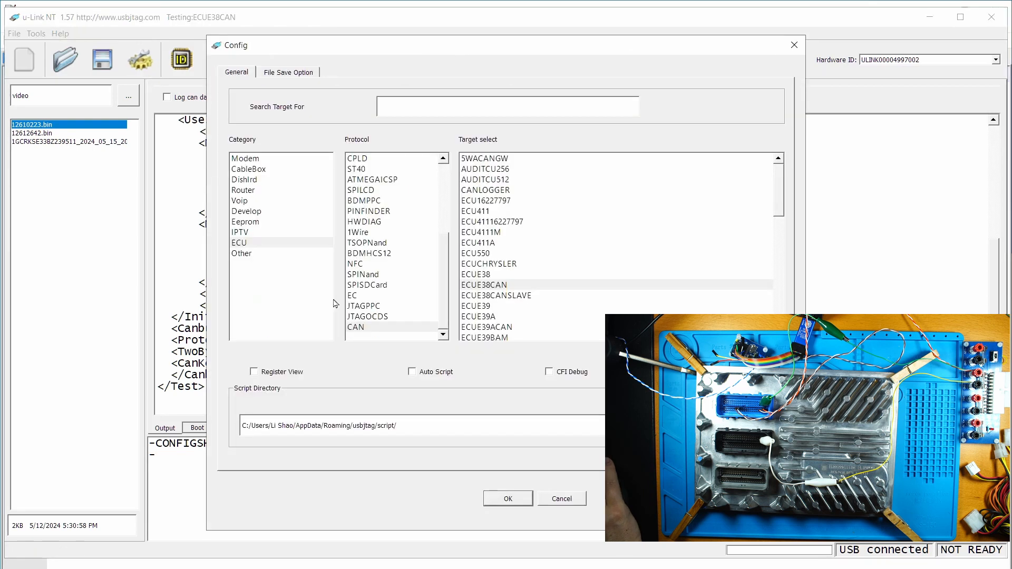
left_click(377, 327)
left_click(495, 180)
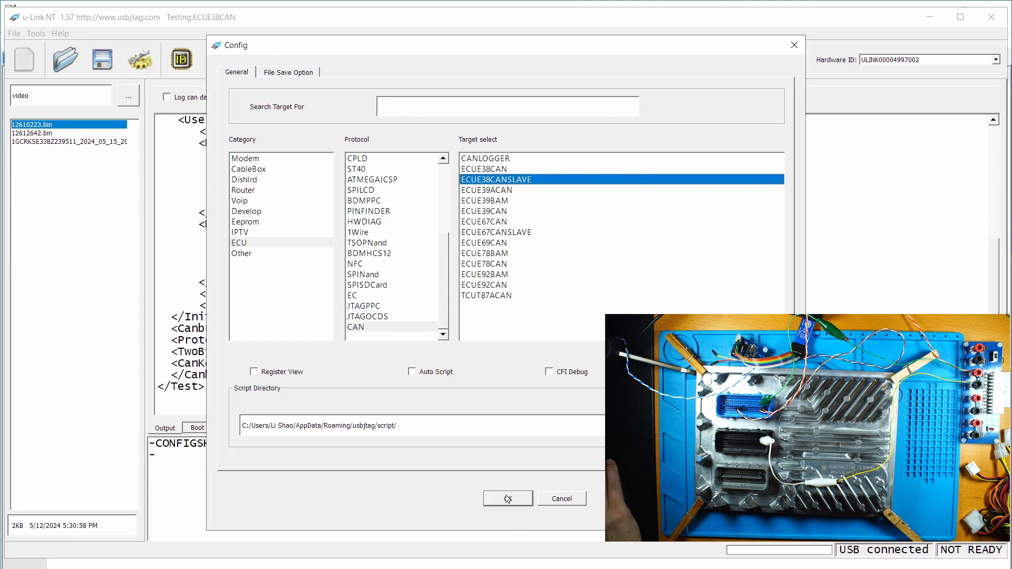
left_click(508, 498)
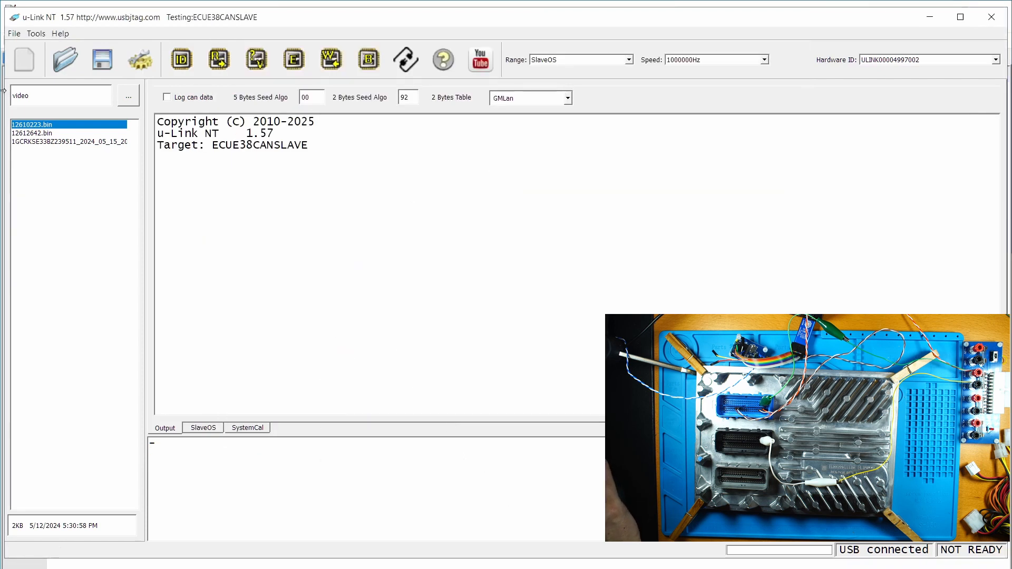
- Switch the CAN target to ECUE39ACAN, loading seed algos B2 and DC
left_click(140, 59)
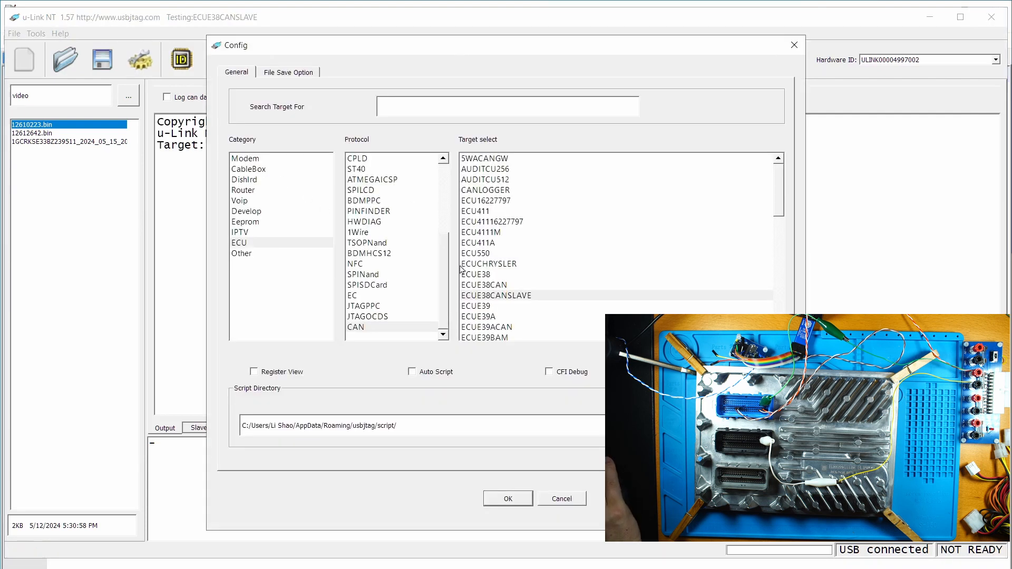
left_click(379, 327)
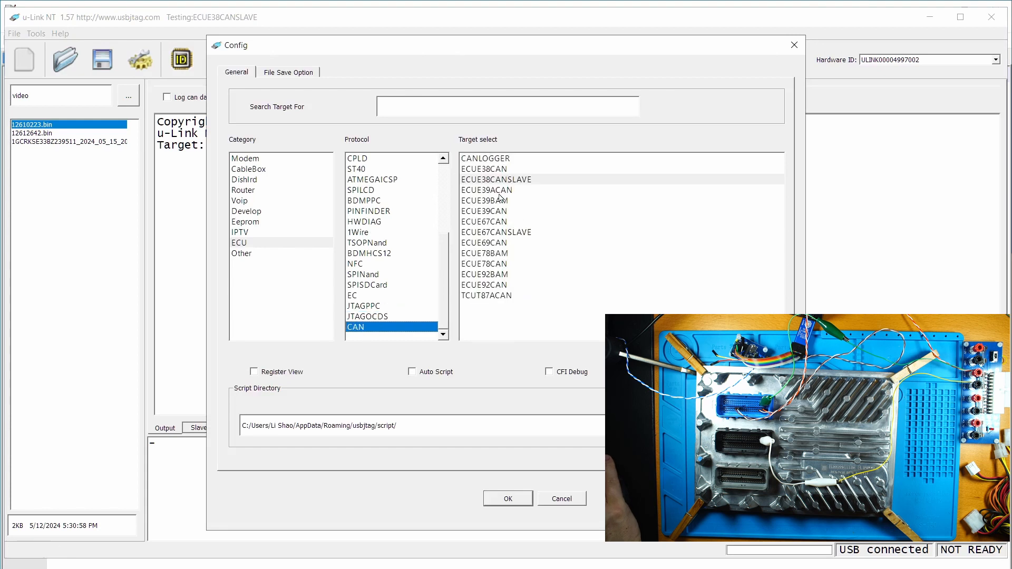
left_click(500, 194)
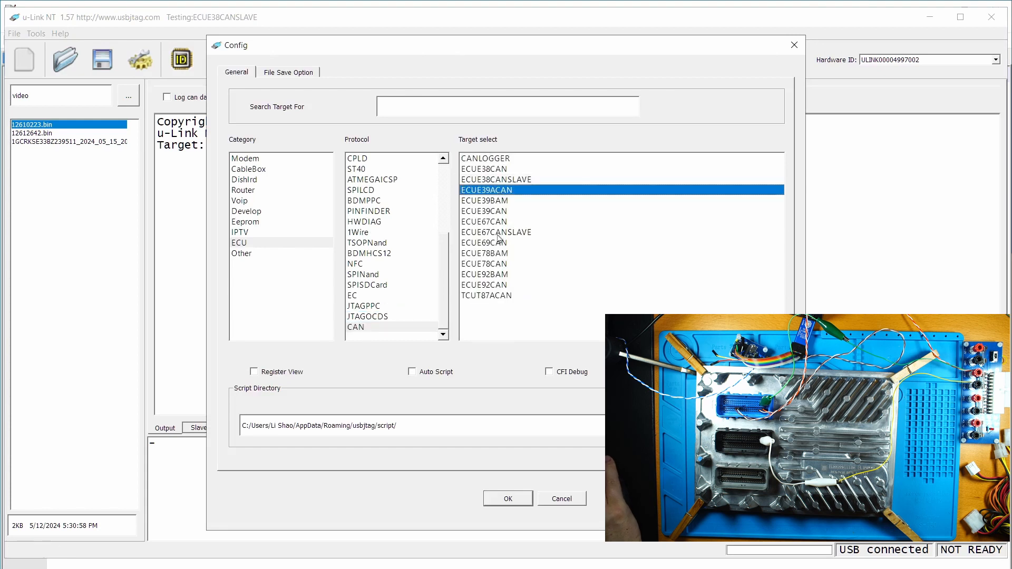
left_click(509, 498)
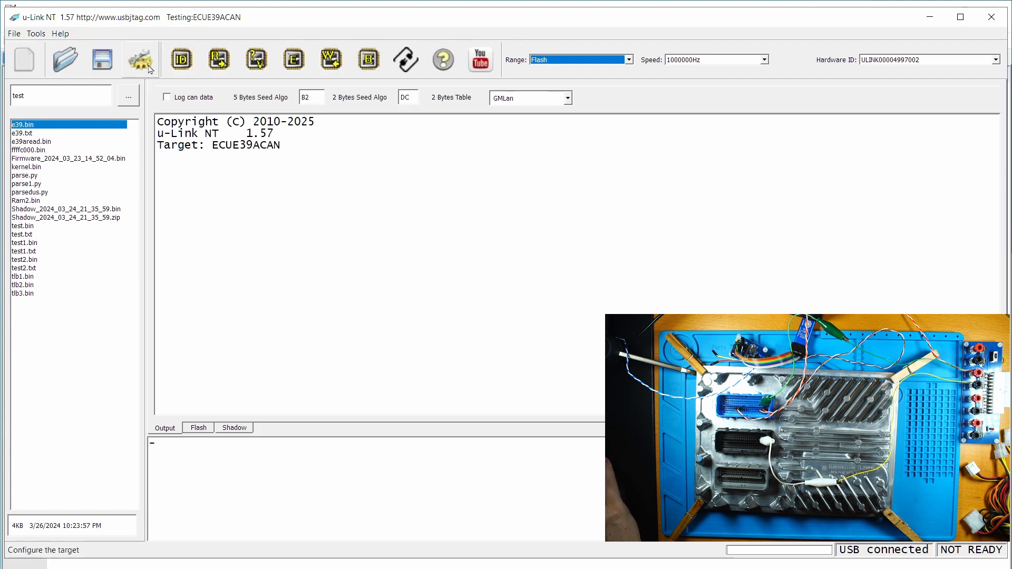
- Set the CAN target to ECUE78BAM
left_click(140, 59)
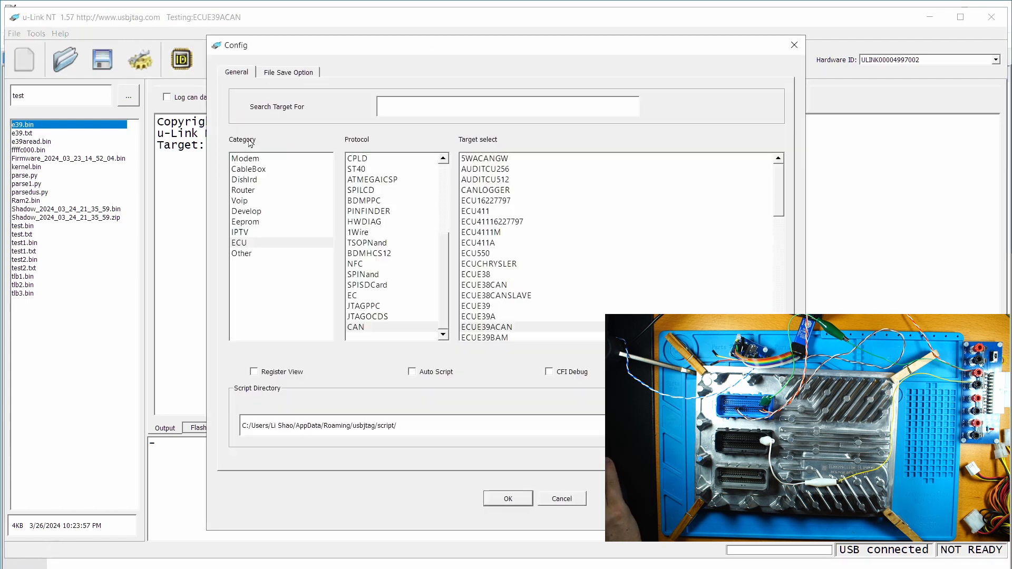
left_click(356, 325)
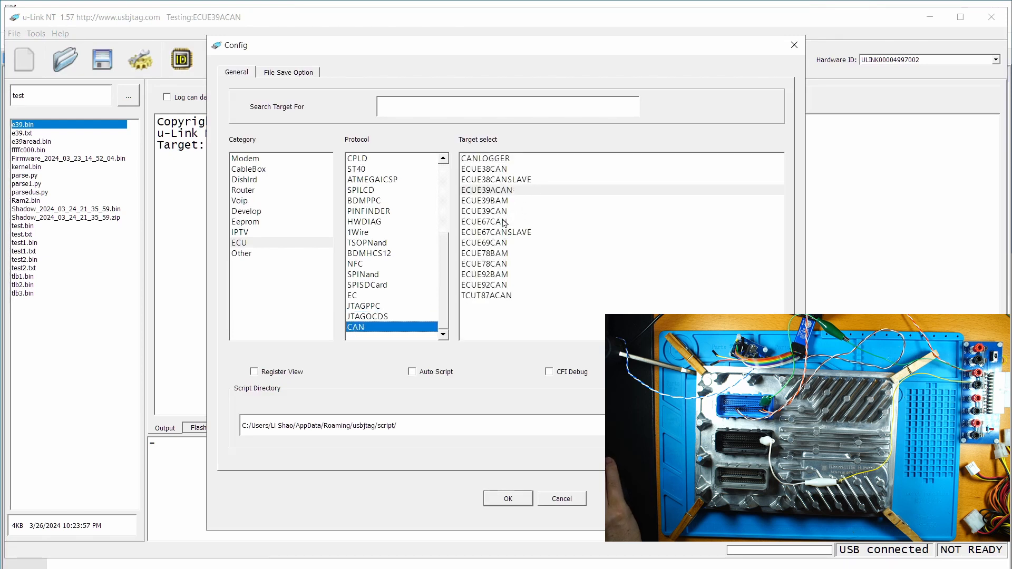
left_click(499, 254)
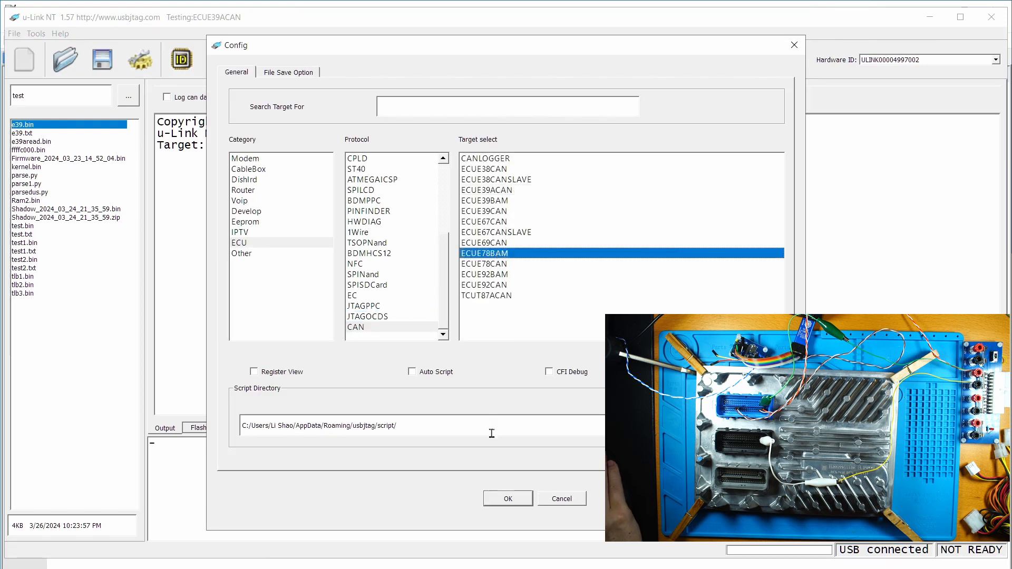
left_click(508, 498)
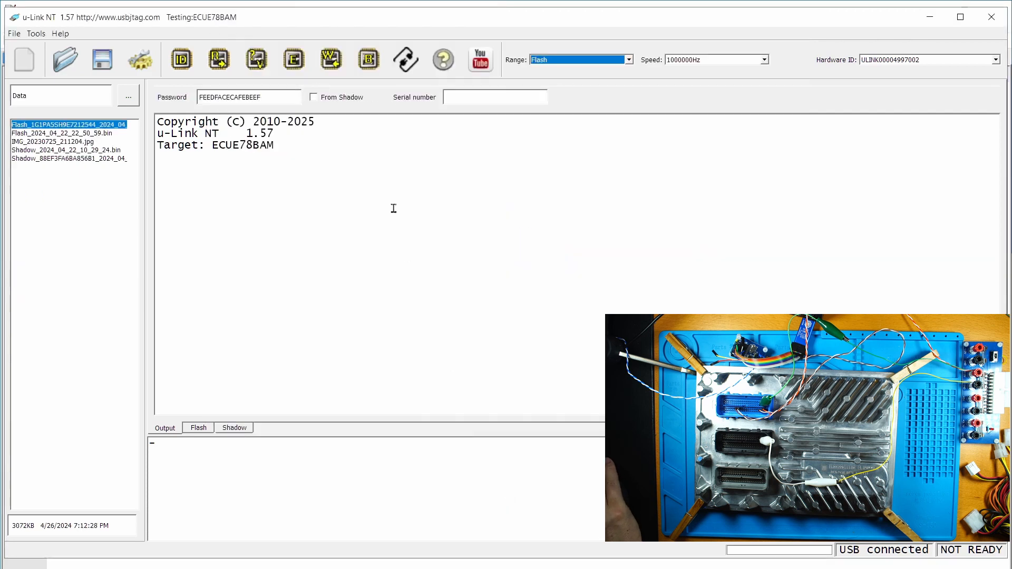
- Switch the target to ECUE78CAN in the configuration dialog
left_click(141, 68)
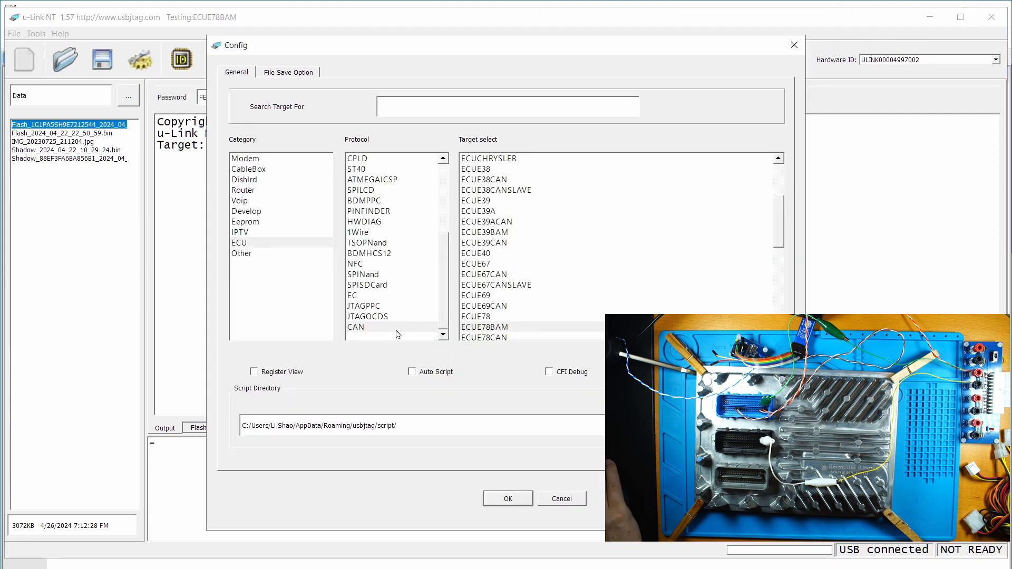
left_click(509, 338)
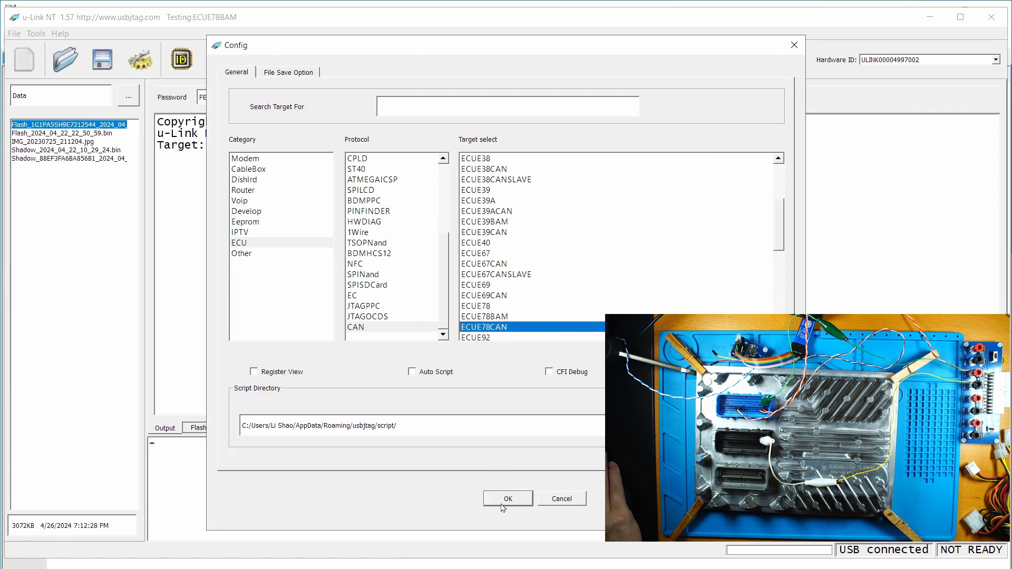
left_click(506, 499)
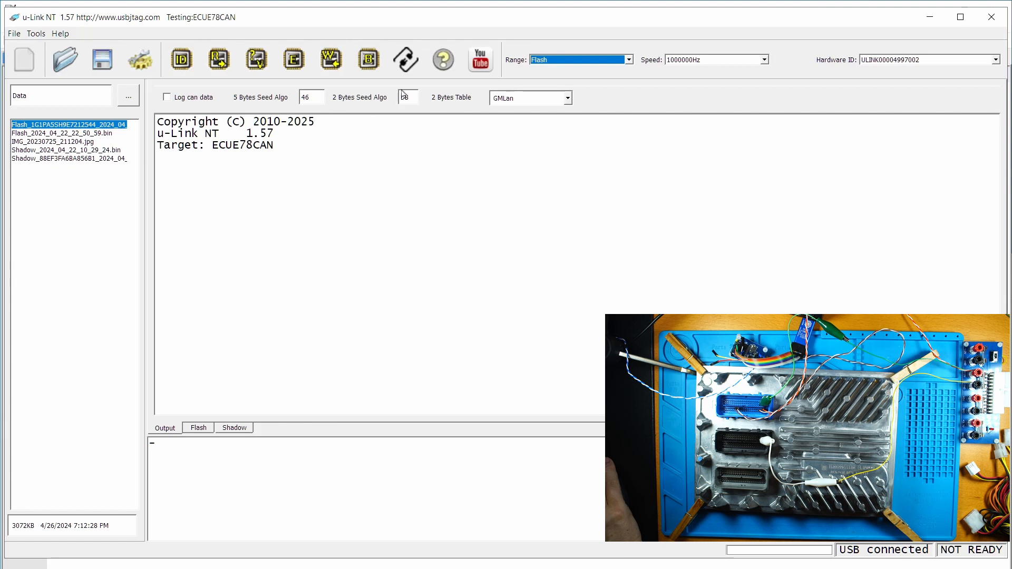
- Set the target to ECUE67CAN, loading seed algos 00 and 89
left_click(140, 59)
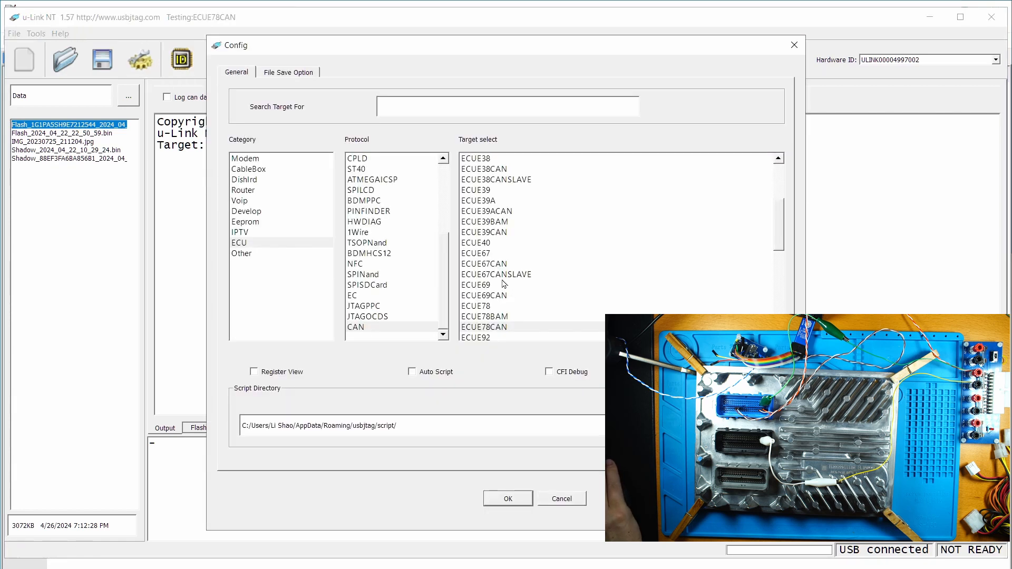
left_click(488, 264)
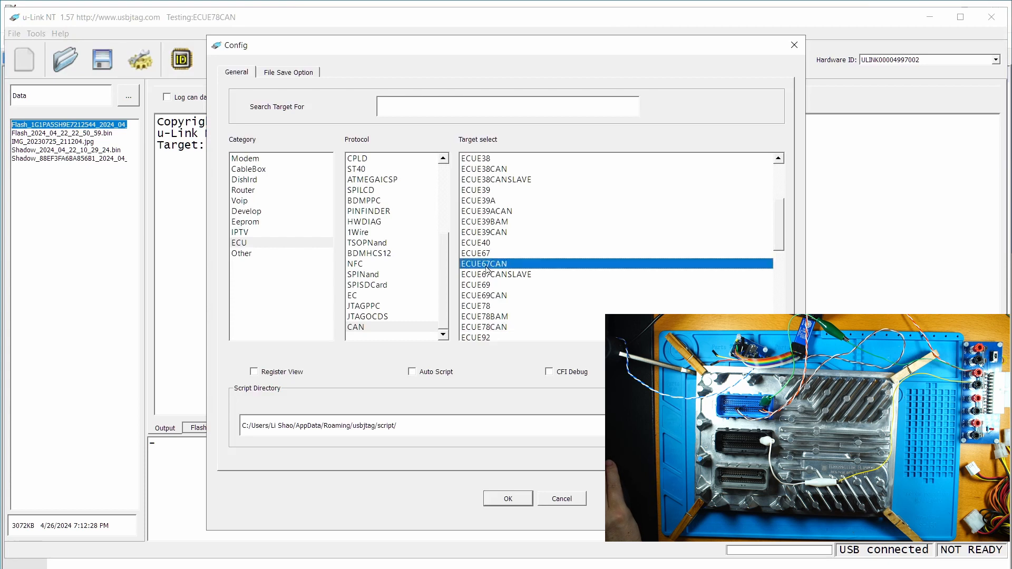
left_click(510, 496)
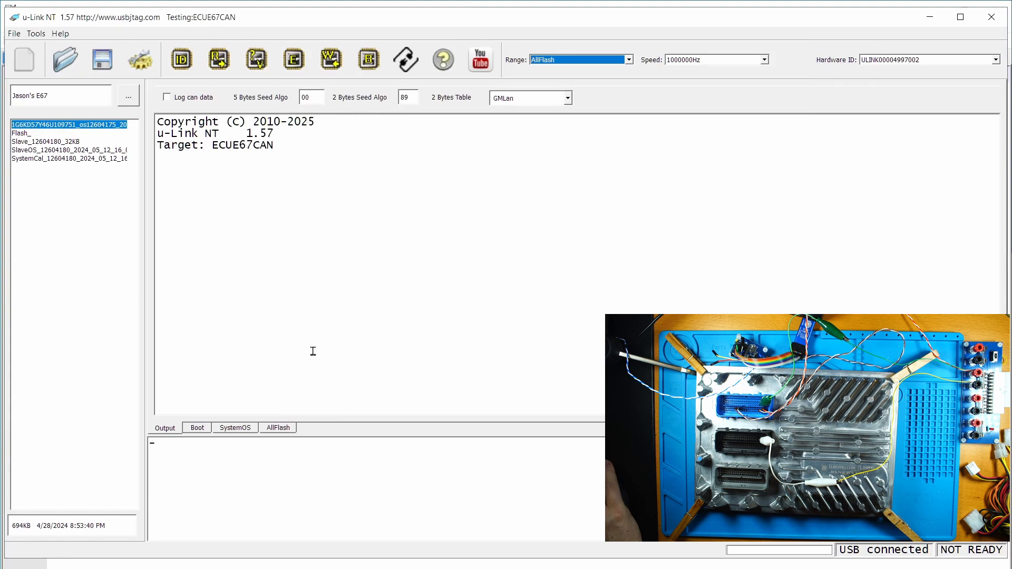
- Reopen the target configuration showing the CAN protocol targets list
left_click(143, 64)
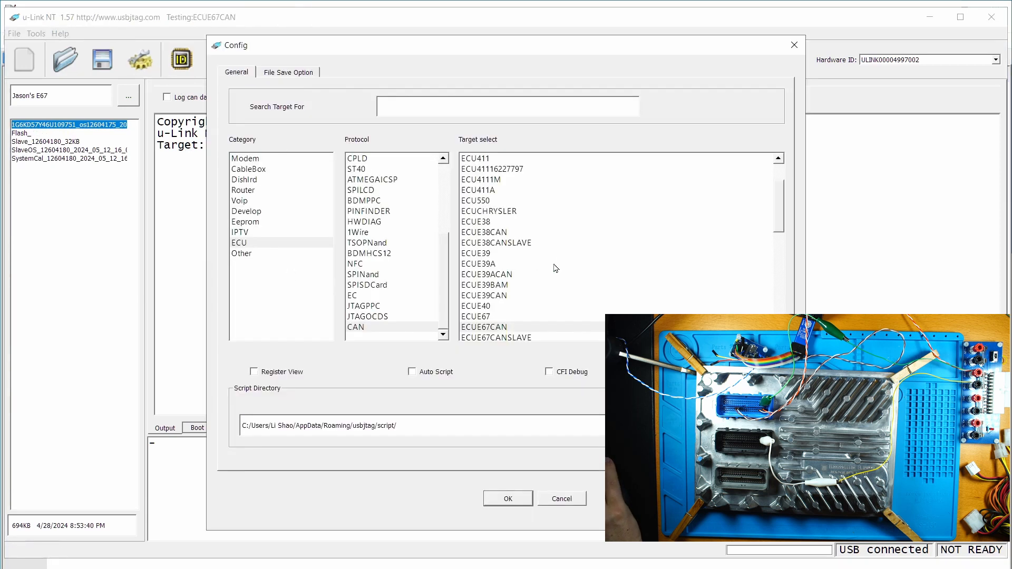
scroll(565, 303, "down", 1)
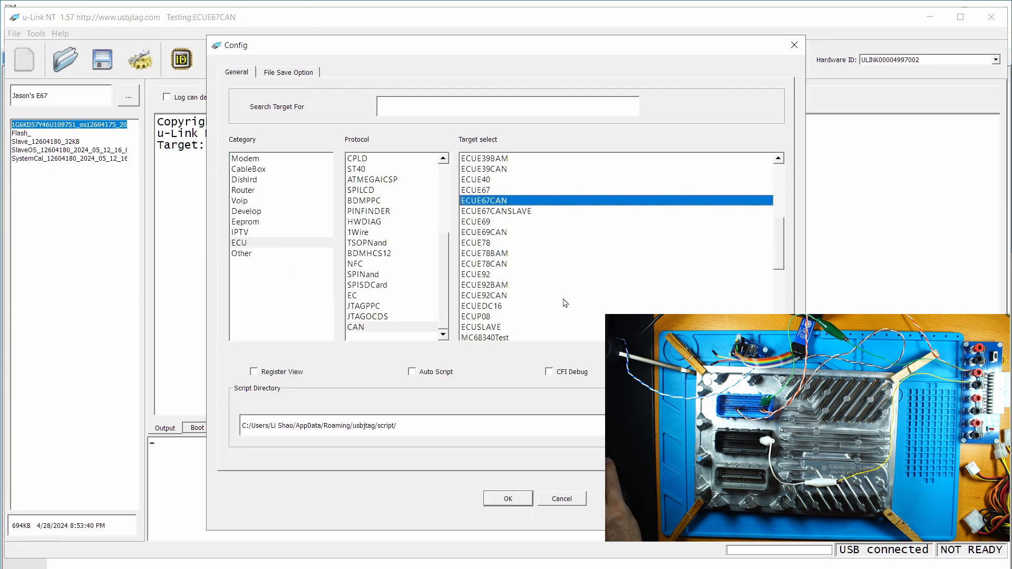
left_click(376, 325)
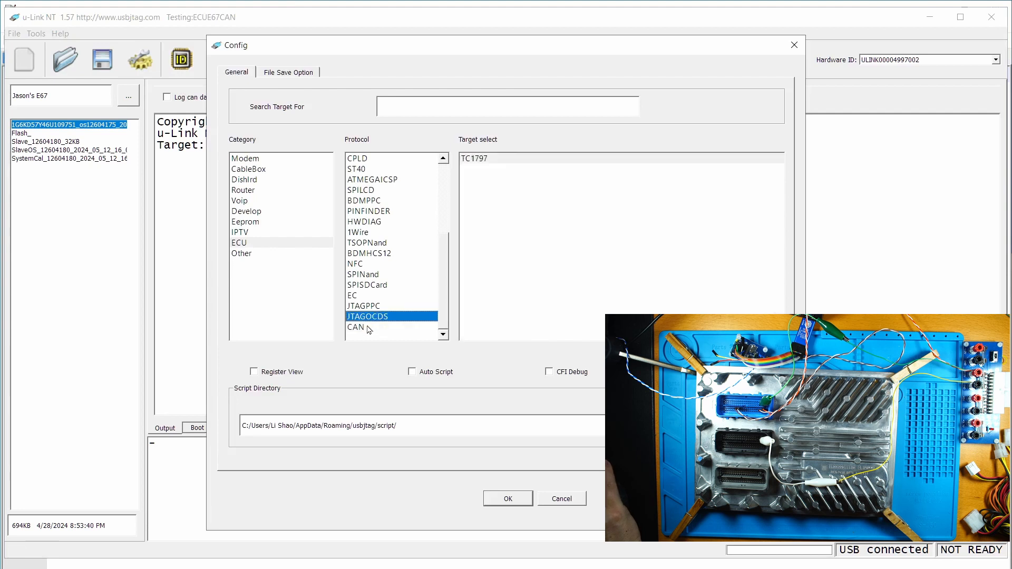